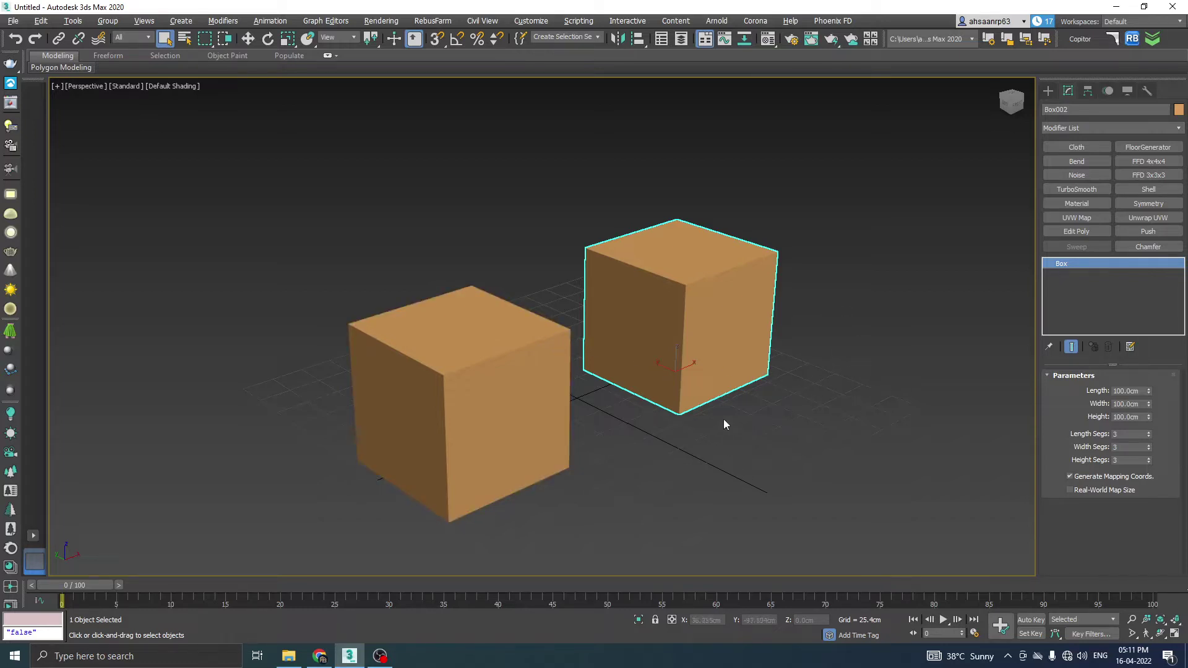
- Convert both cubes to Editable Poly, then select only the left cube, Box001
right_click(720, 284)
left_click_drag(330, 457, 331, 458)
right_click(574, 360)
mouse_move(613, 495)
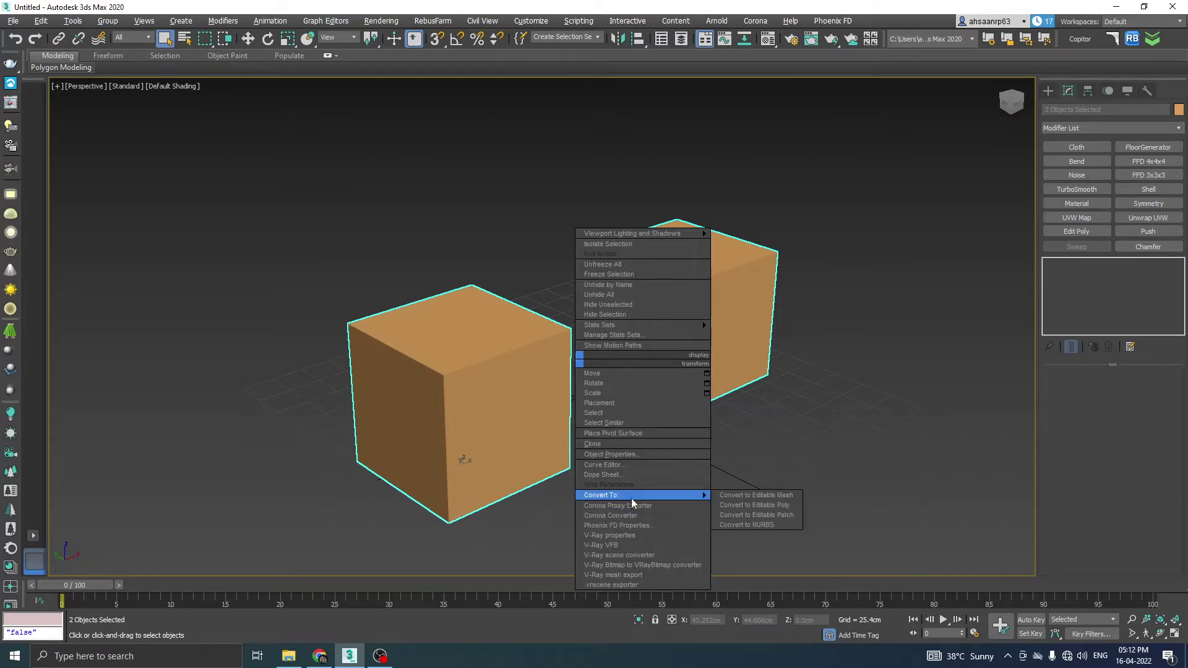
left_click(767, 504)
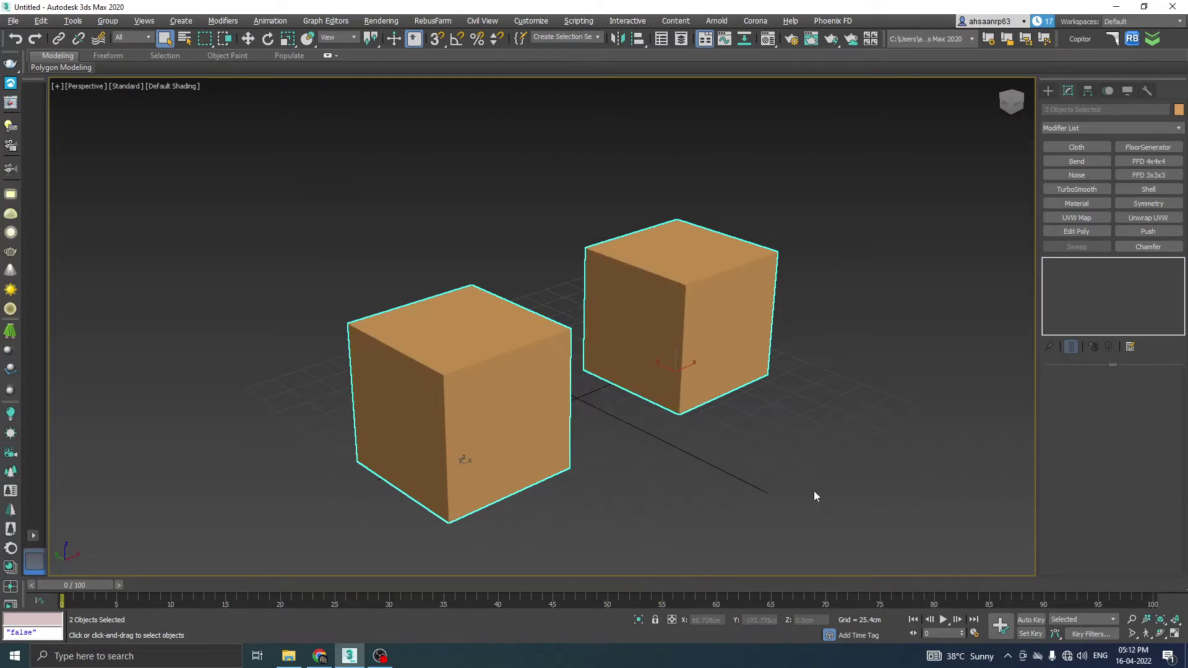
left_click(731, 473)
left_click(480, 347)
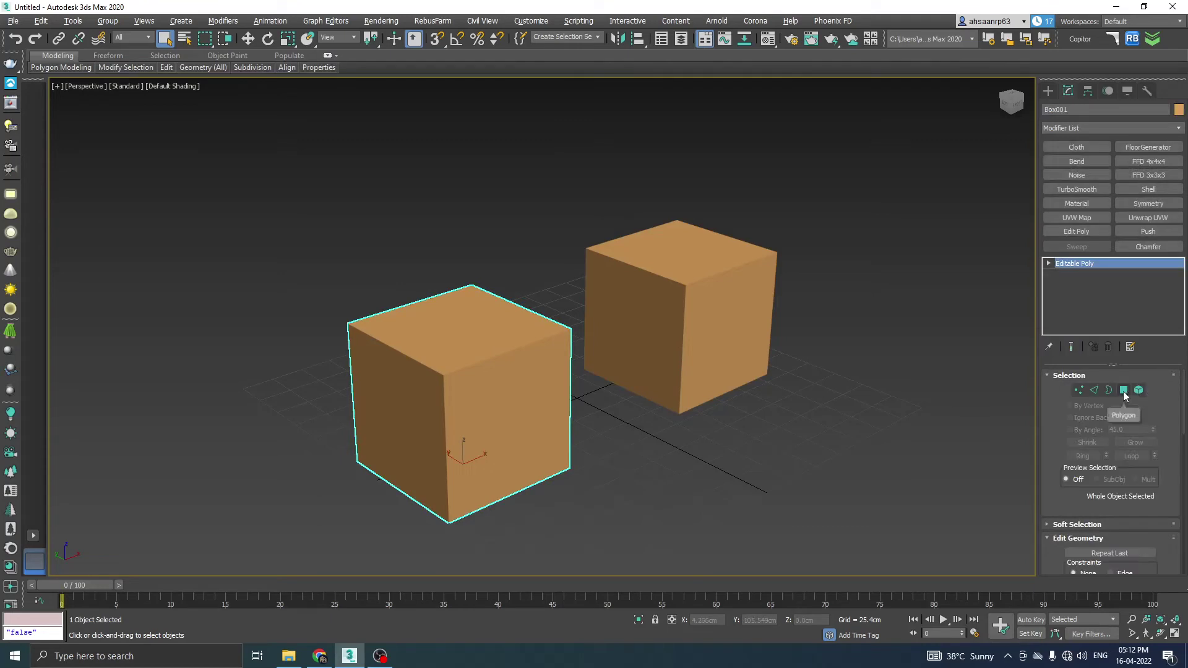
- In Polygon mode with edged faces shown, select the left cube's side centre face for extrusion
left_click(1123, 390)
key("F4")
scroll(427, 386, "up", 2)
left_click(392, 425)
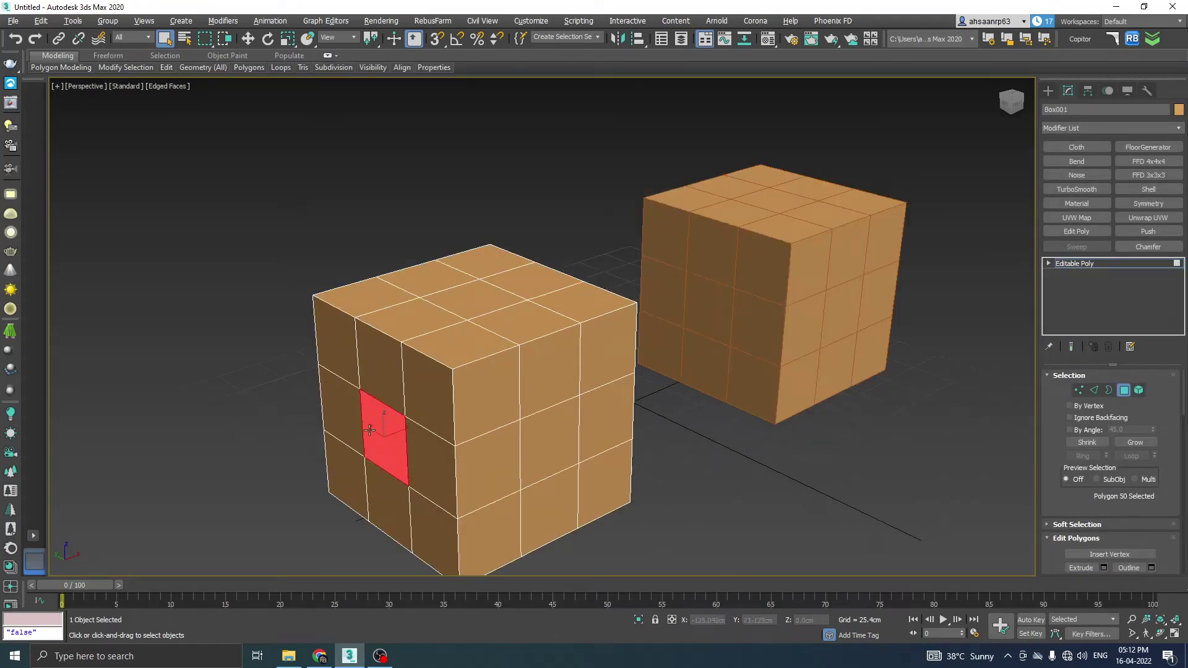
key("w")
left_click_drag(379, 437, 325, 449)
right_click(324, 448)
right_click(403, 415)
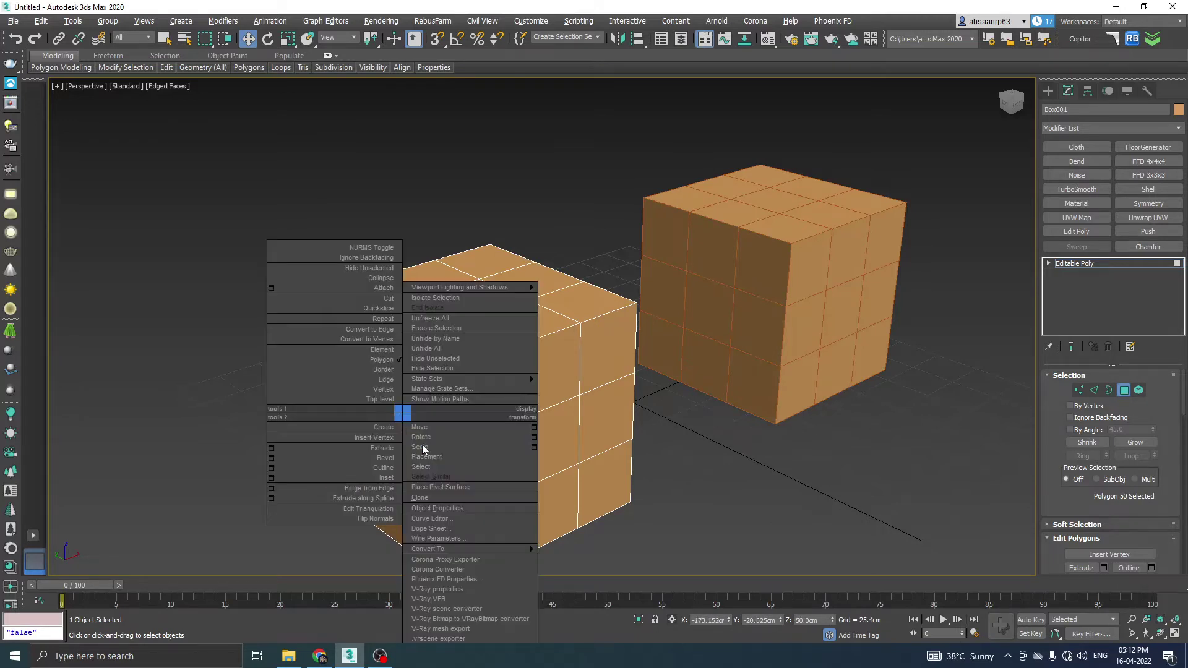
left_click(271, 448)
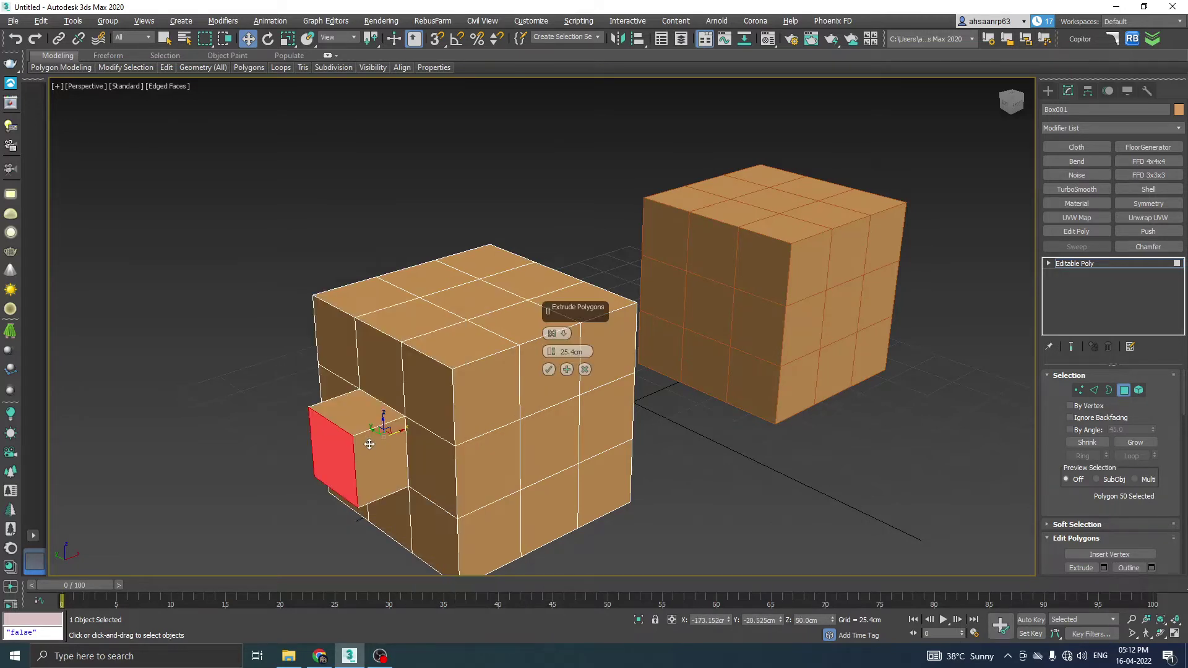
- Add the top, right, lower front and left centre faces to the face selection
left_click(474, 292, "ctrl")
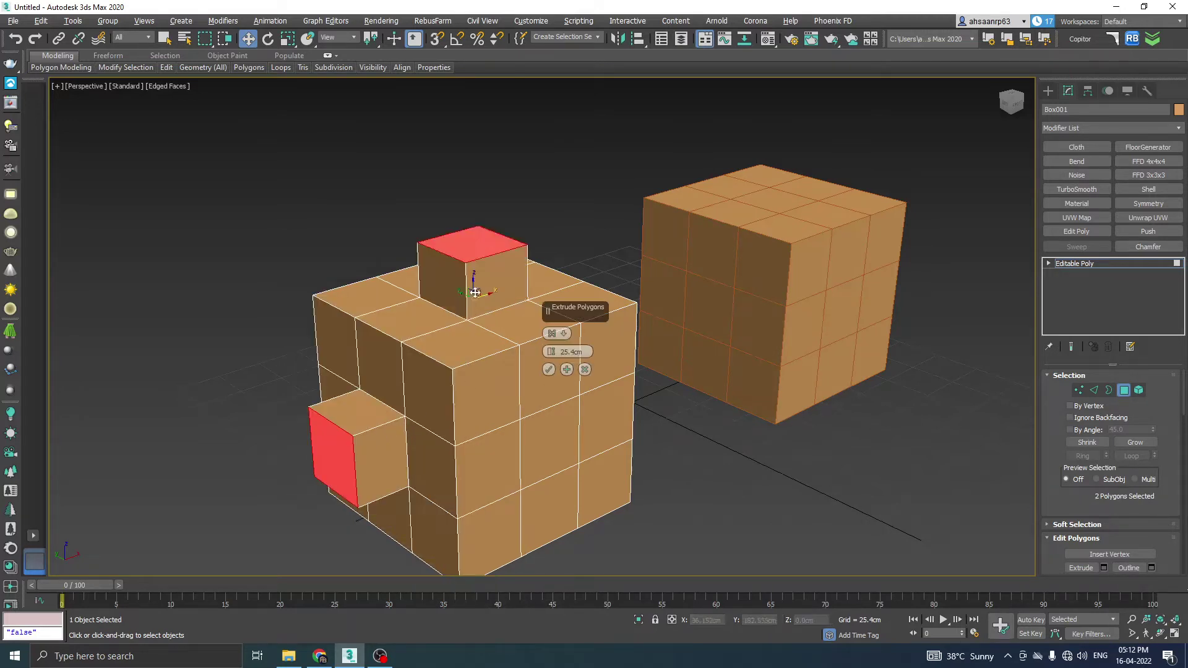
left_click(539, 437, "ctrl")
middle_click_drag(539, 437, 412, 458, "alt")
left_click(384, 500, "ctrl")
mouse_move(385, 500)
middle_mouse_down("alt")
mouse_move(512, 477)
mouse_move(464, 479)
middle_mouse_up("alt")
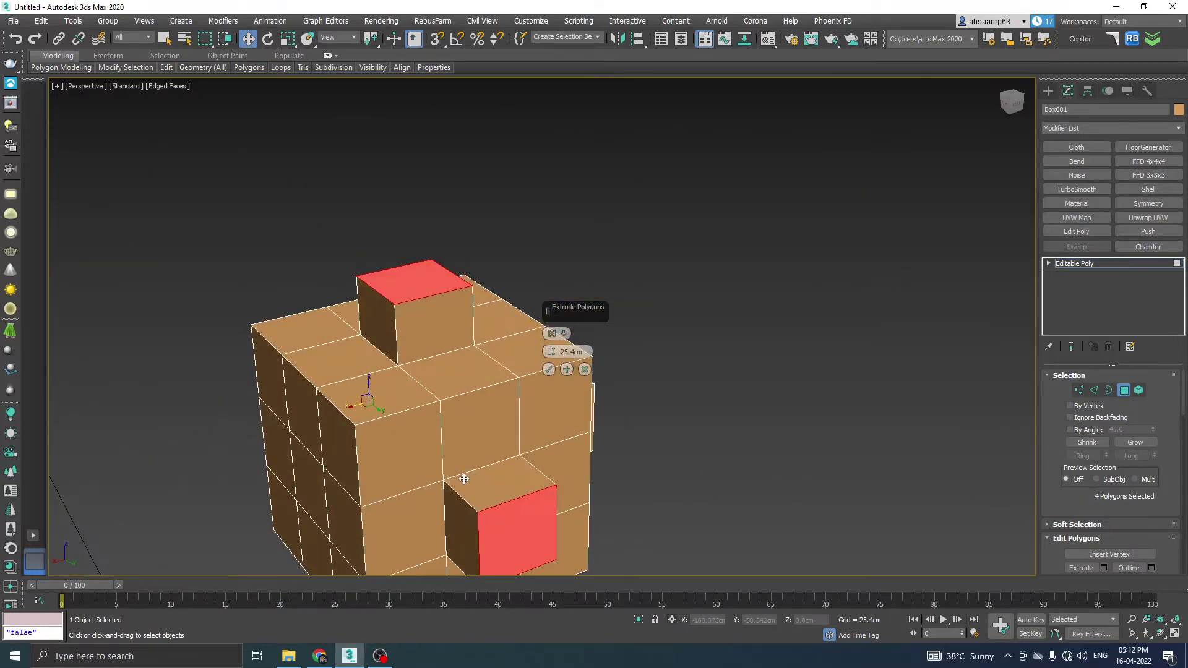
left_click(302, 488, "ctrl")
mouse_move(302, 488)
middle_mouse_down("alt")
mouse_move(291, 476)
mouse_move(482, 424)
middle_mouse_up("alt")
- Extrude the five selected faces about 51 cm outward, confirm, and deselect the cube
left_click_drag(550, 352, 560, 291)
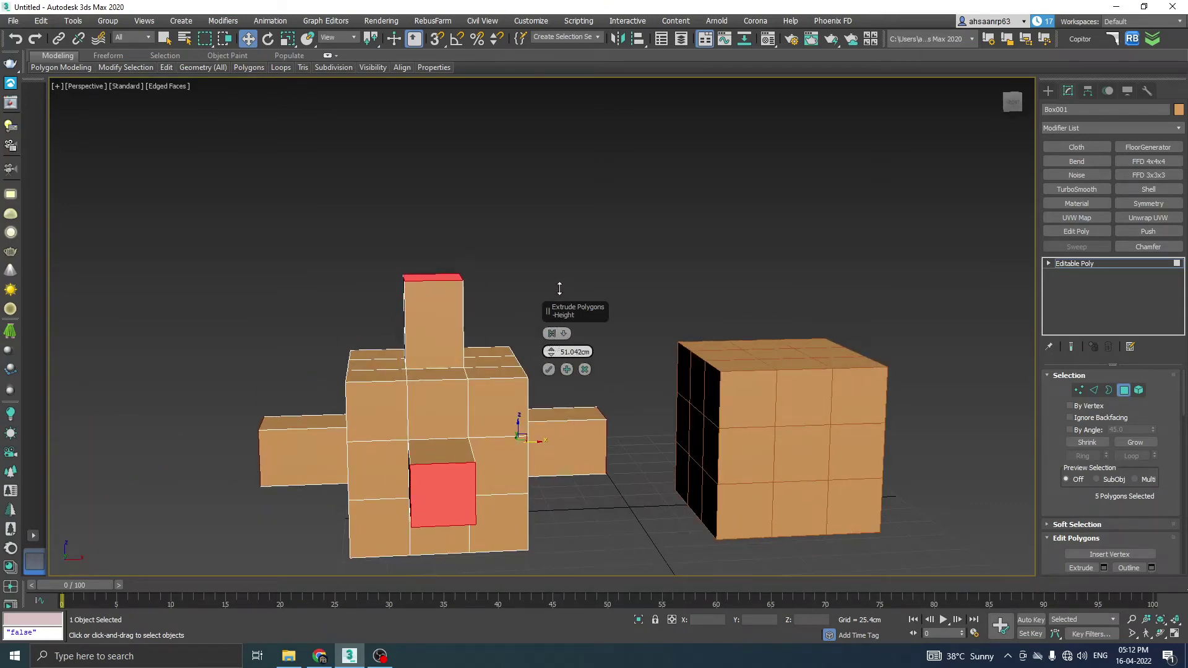
left_click(548, 370)
mouse_move(610, 433)
middle_mouse_down("alt")
mouse_move(492, 479)
mouse_move(618, 446)
middle_mouse_up("alt")
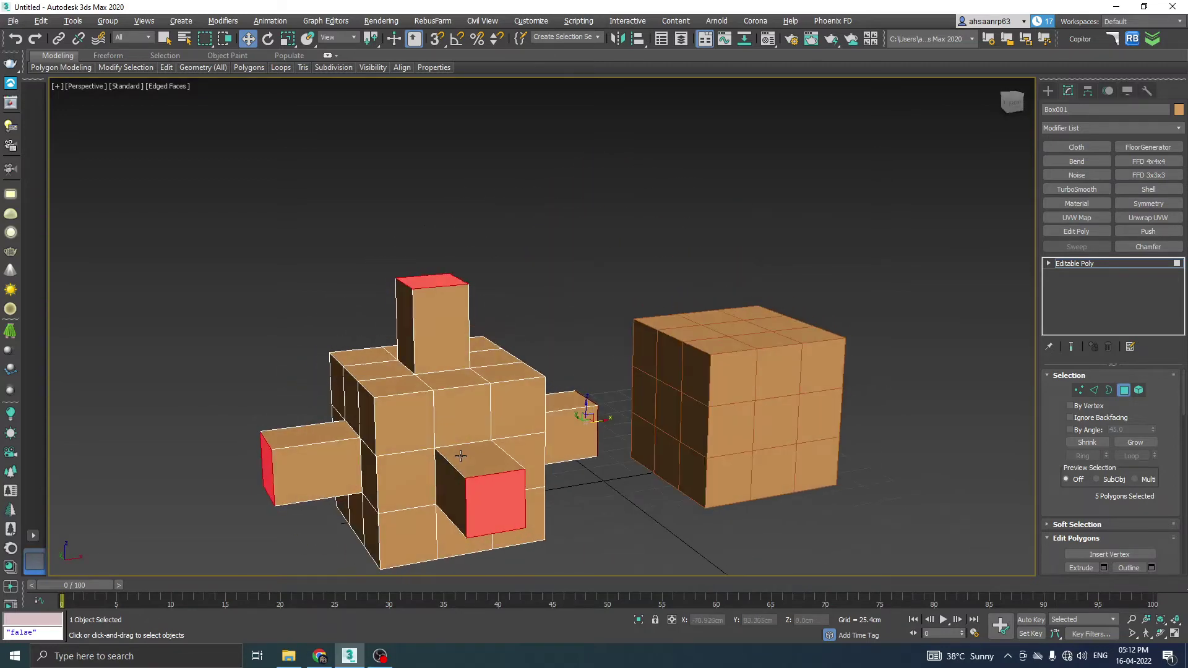
left_click(1124, 390)
left_click(660, 546)
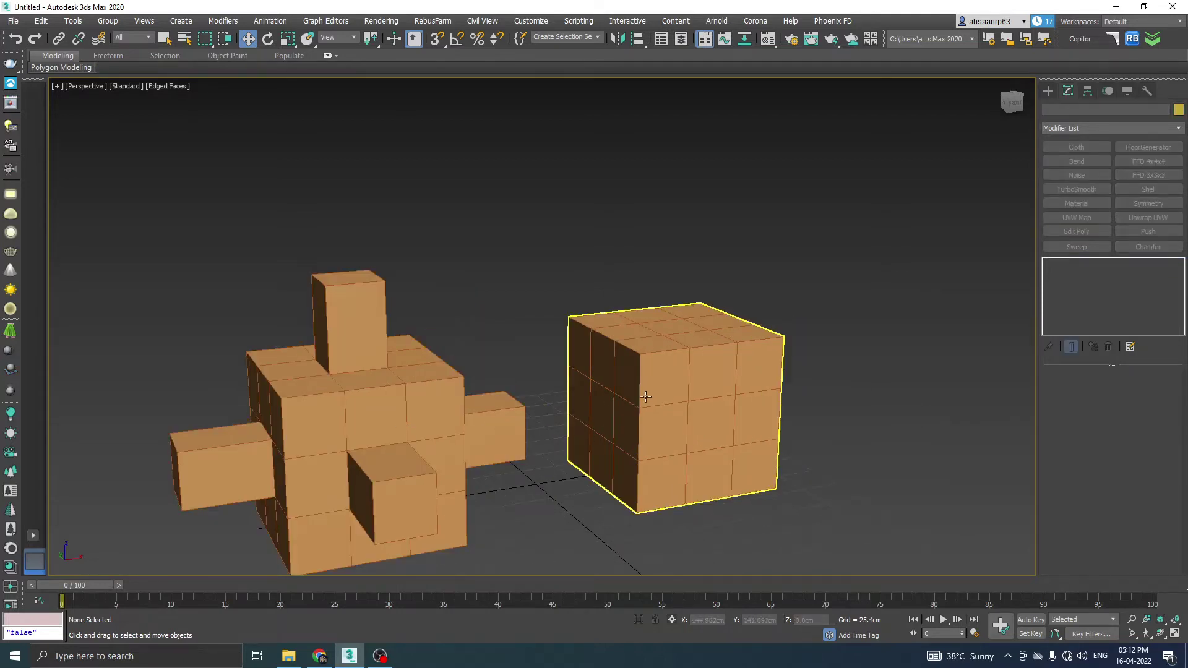
scroll(687, 408, "up", 5)
- Add an Edit Poly modifier to Box002 and extrude its left-side centre face 50 cm
left_click(634, 347)
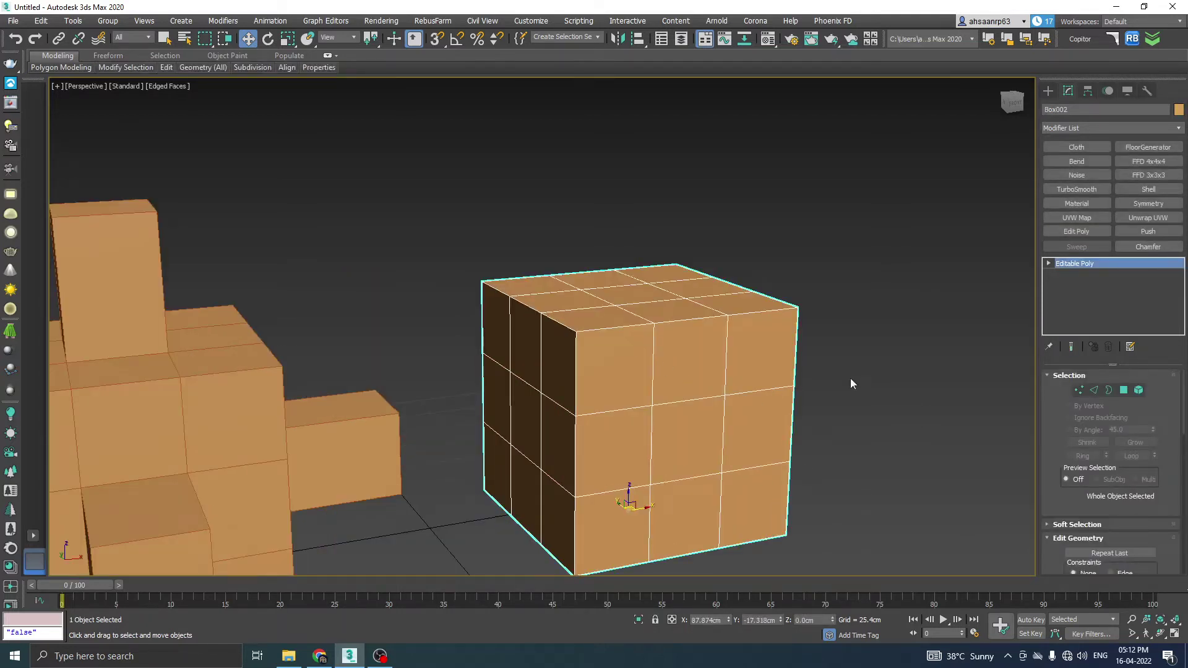
left_click(1076, 232)
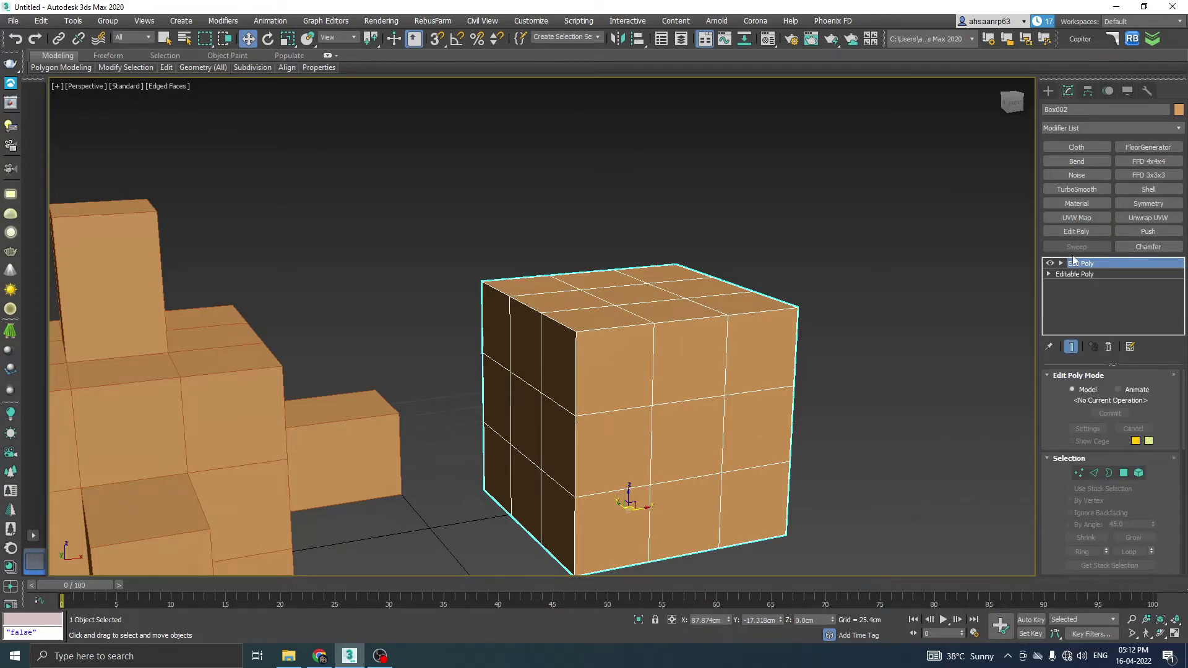
left_click(1122, 473)
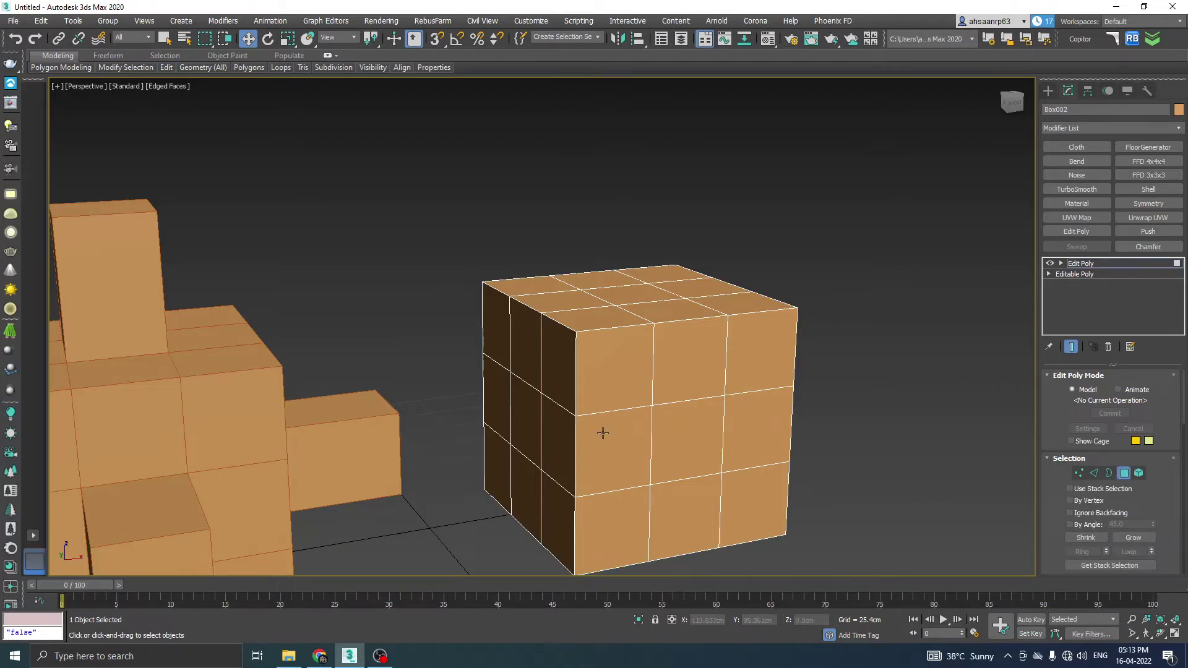
left_click(544, 428)
right_click(529, 405)
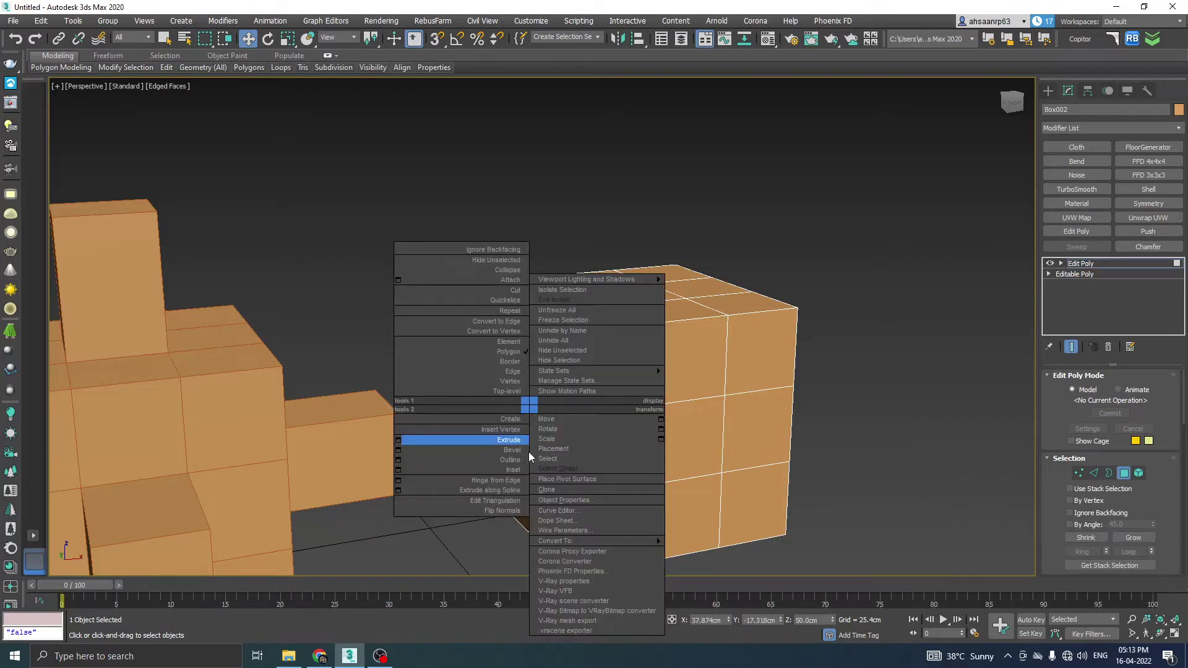
left_click(398, 441)
left_click_drag(553, 356, 551, 343)
type("50")
key("Return")
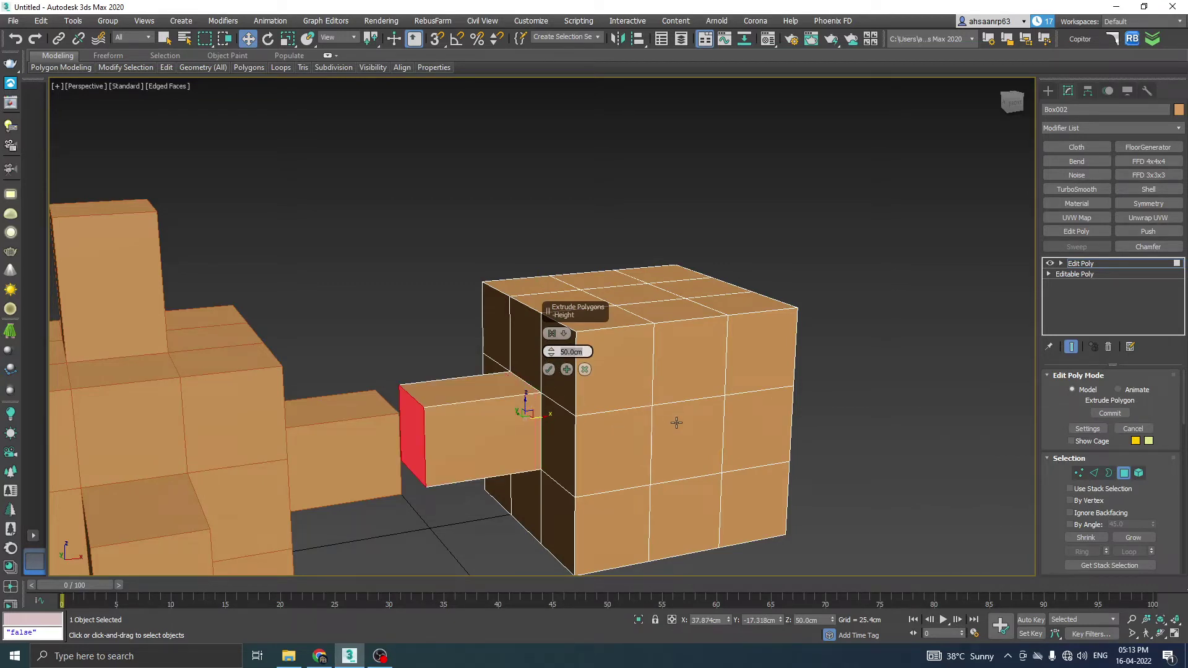
- Extrude the front, right and top centre faces by 50 cm and commit the extrusion
left_click(690, 427)
mouse_move(693, 425)
middle_mouse_down("alt")
mouse_move(792, 437)
mouse_move(739, 440)
middle_mouse_up("alt")
left_click(793, 438, "ctrl")
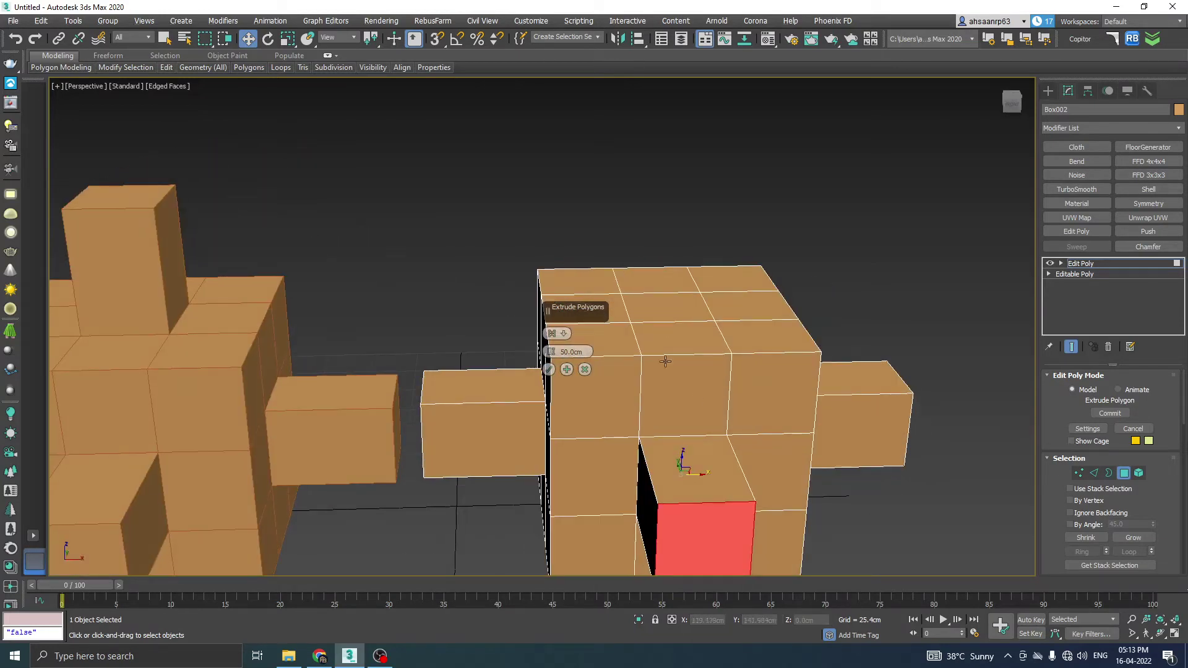
left_click(663, 302, "ctrl")
left_click(548, 369)
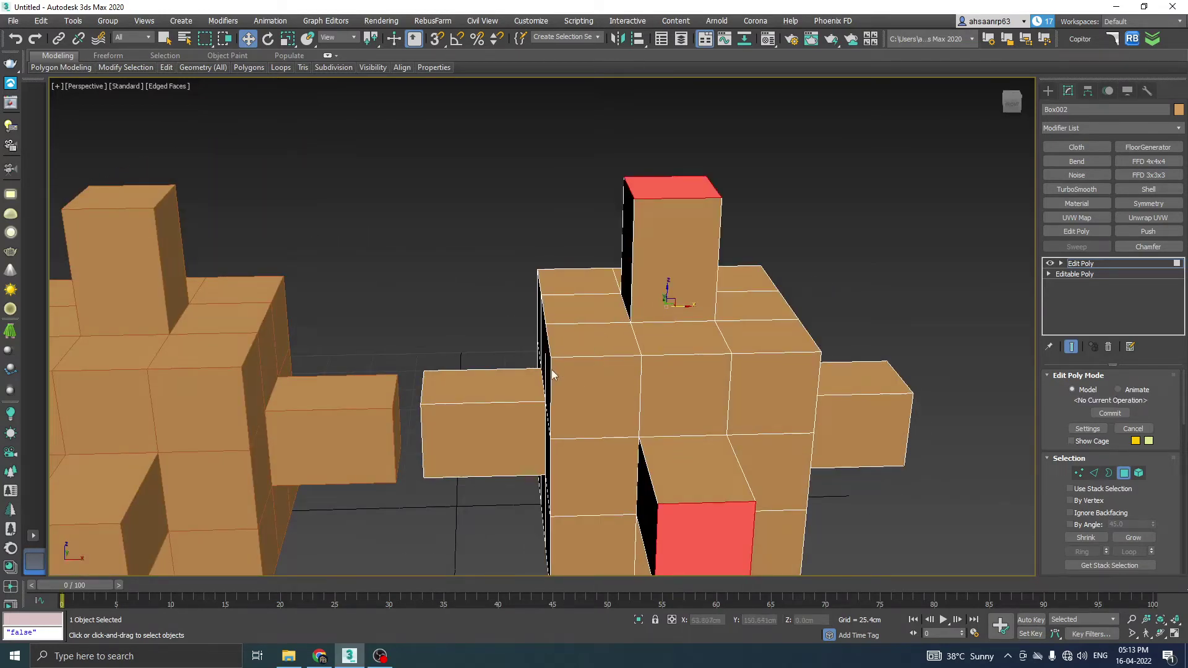
scroll(657, 379, "down", 5)
left_click(1124, 472)
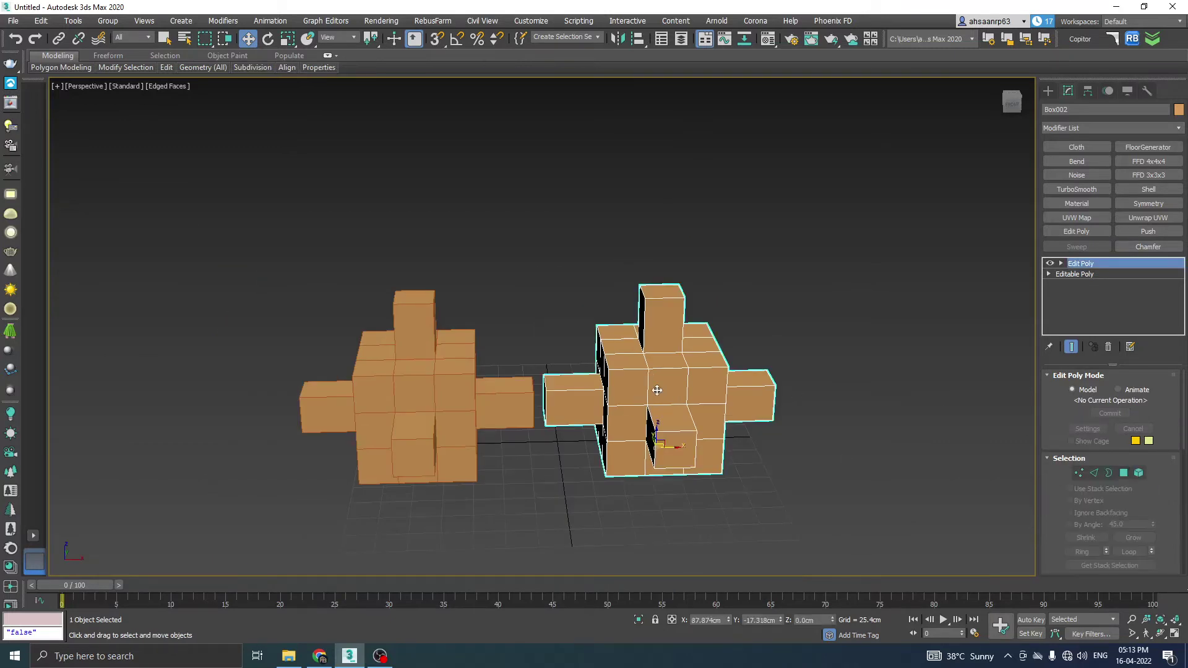
scroll(657, 392, "up", 2)
- Move the right cross further right, deselect it and hide the edged faces
left_click_drag(688, 475, 831, 475)
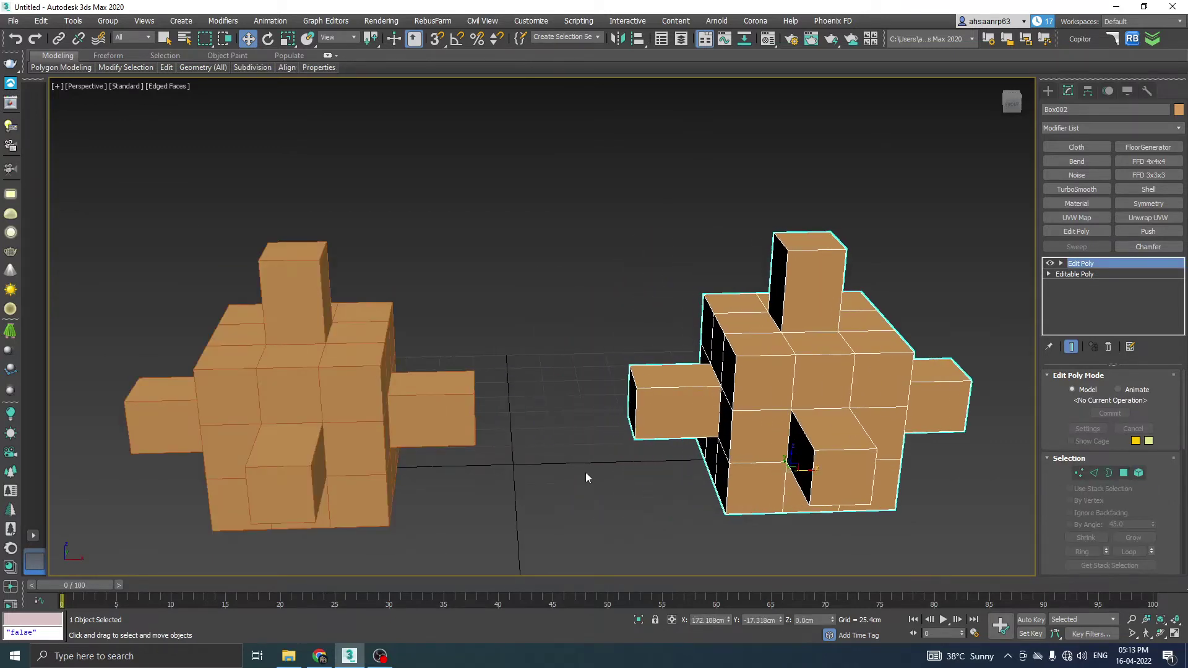
left_click(626, 441)
key("F4")
mouse_move(570, 453)
middle_mouse_down("alt")
mouse_move(584, 462)
mouse_move(558, 450)
mouse_move(512, 458)
mouse_move(570, 477)
mouse_move(548, 473)
middle_mouse_up("alt")
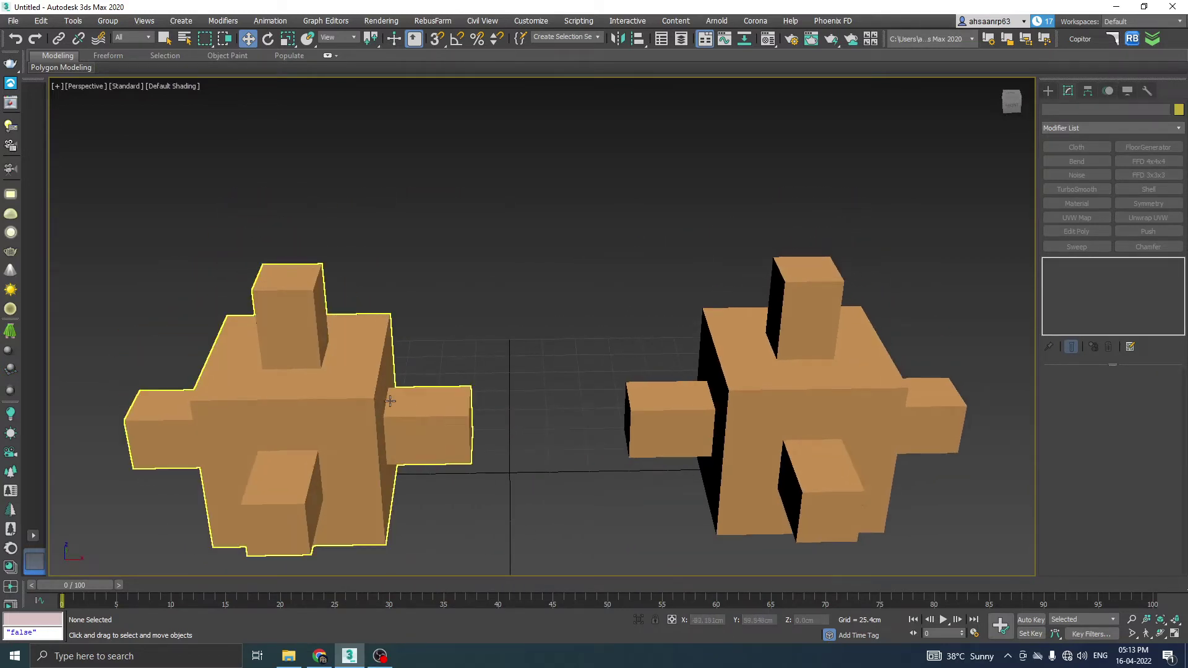
- Select the left cross, Box001, and browse its Editable Poly rollouts
left_click(358, 375)
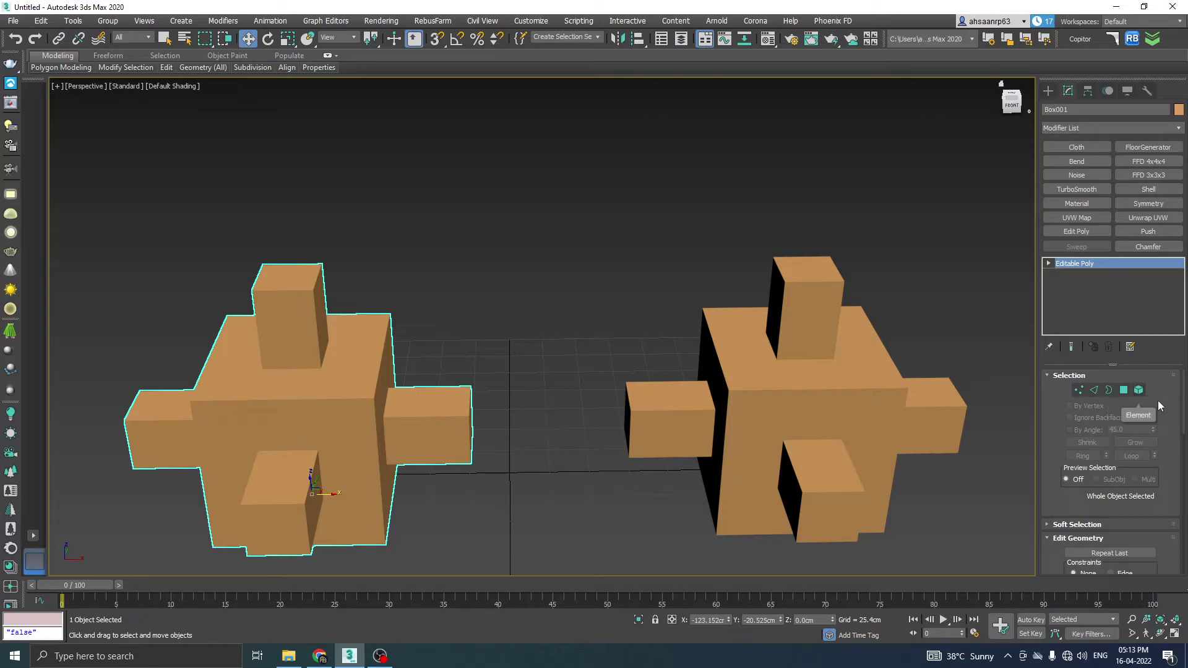
scroll(1113, 464, "down", 2)
scroll(1169, 471, "down", 2)
scroll(1170, 471, "down", 3)
scroll(1163, 471, "down", 3)
scroll(1150, 471, "down", 3)
scroll(1140, 470, "down", 3)
scroll(1140, 470, "down", 3)
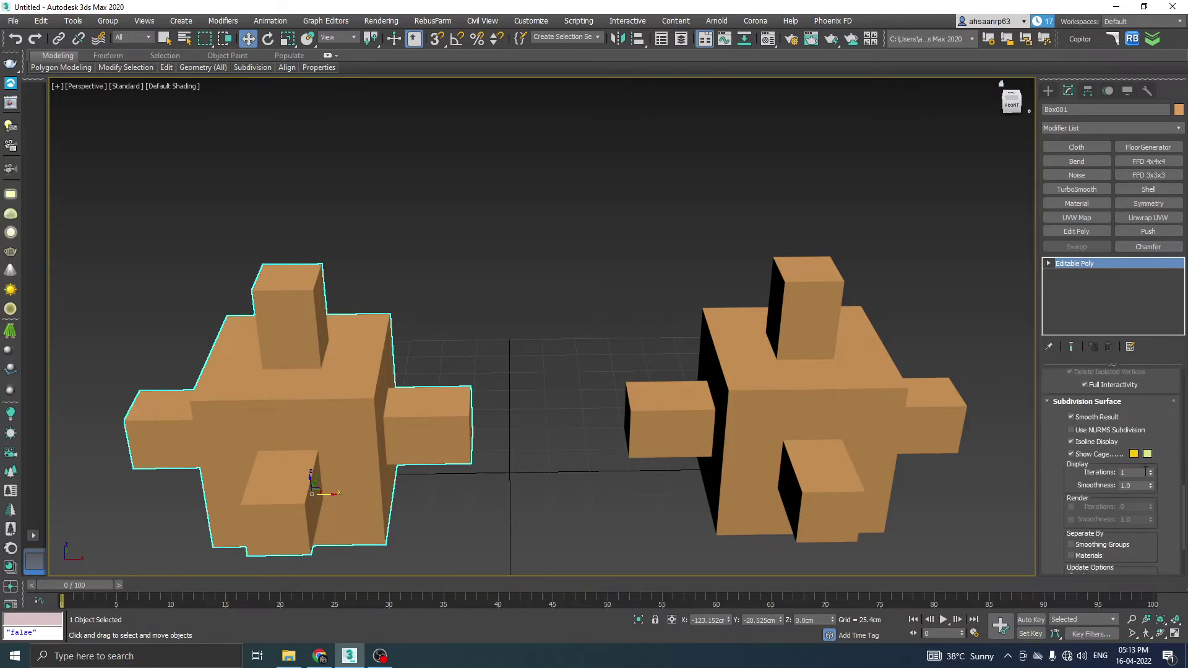
scroll(1139, 470, "down", 3)
scroll(1108, 526, "up", 3)
scroll(1132, 501, "up", 5)
scroll(1150, 489, "up", 5)
scroll(1159, 481, "up", 5)
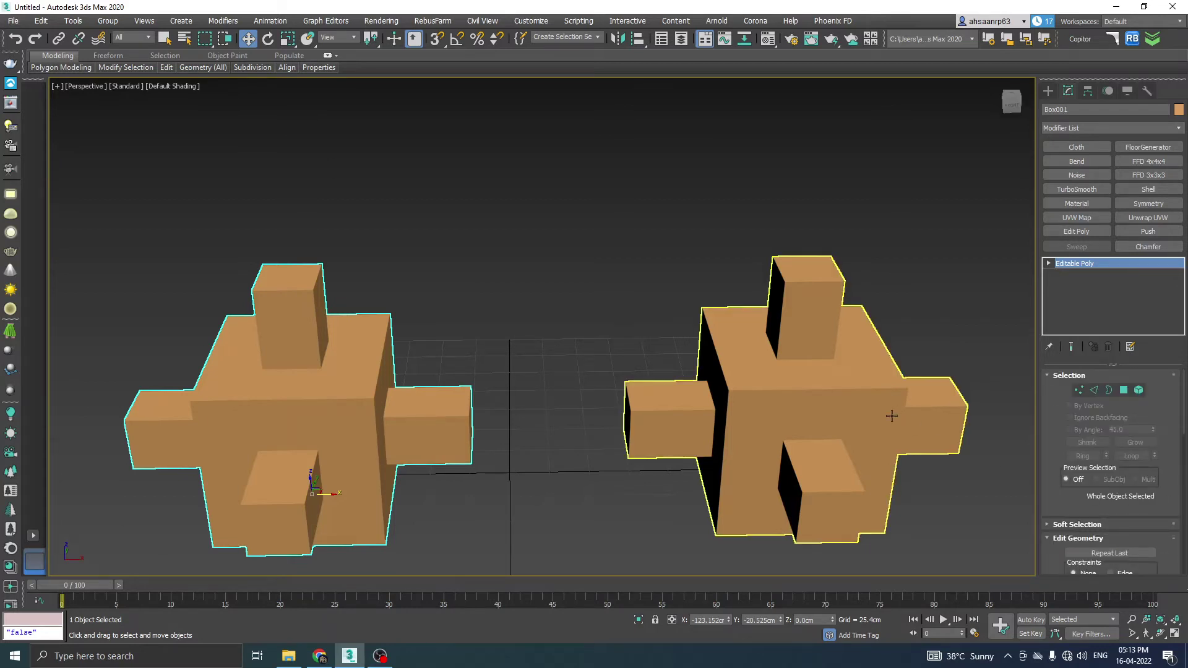
- Inspect Box002's stack with Edit Poly over Editable Poly, then reselect Box001
left_click(870, 397)
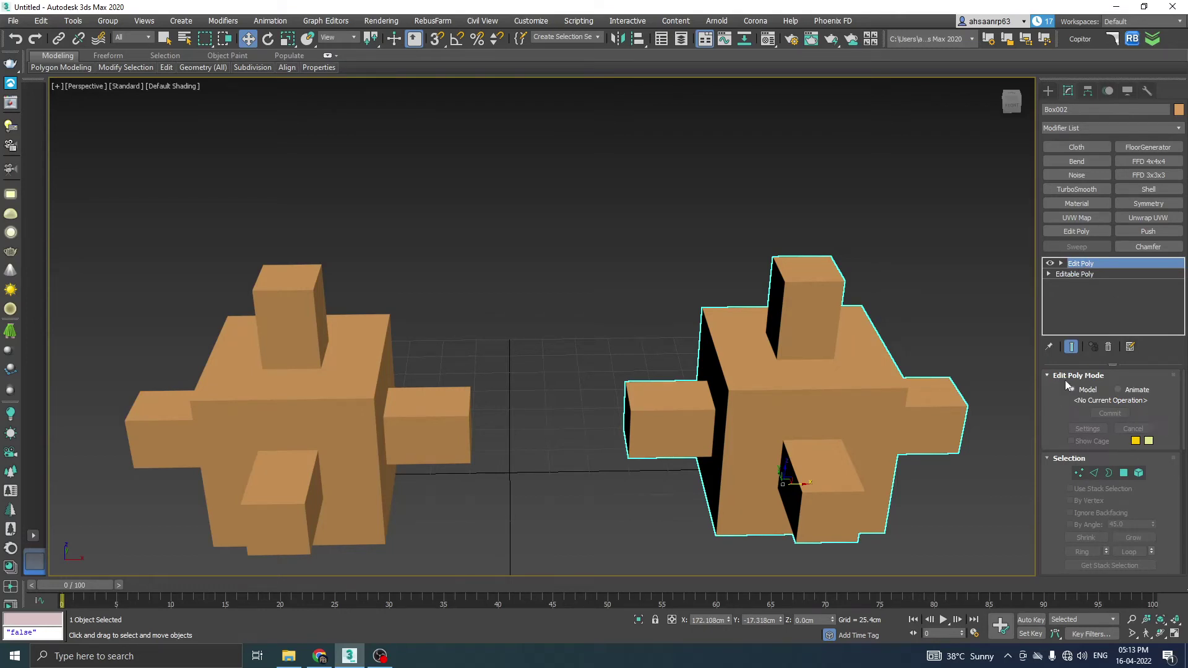
scroll(1151, 420, "down", 3)
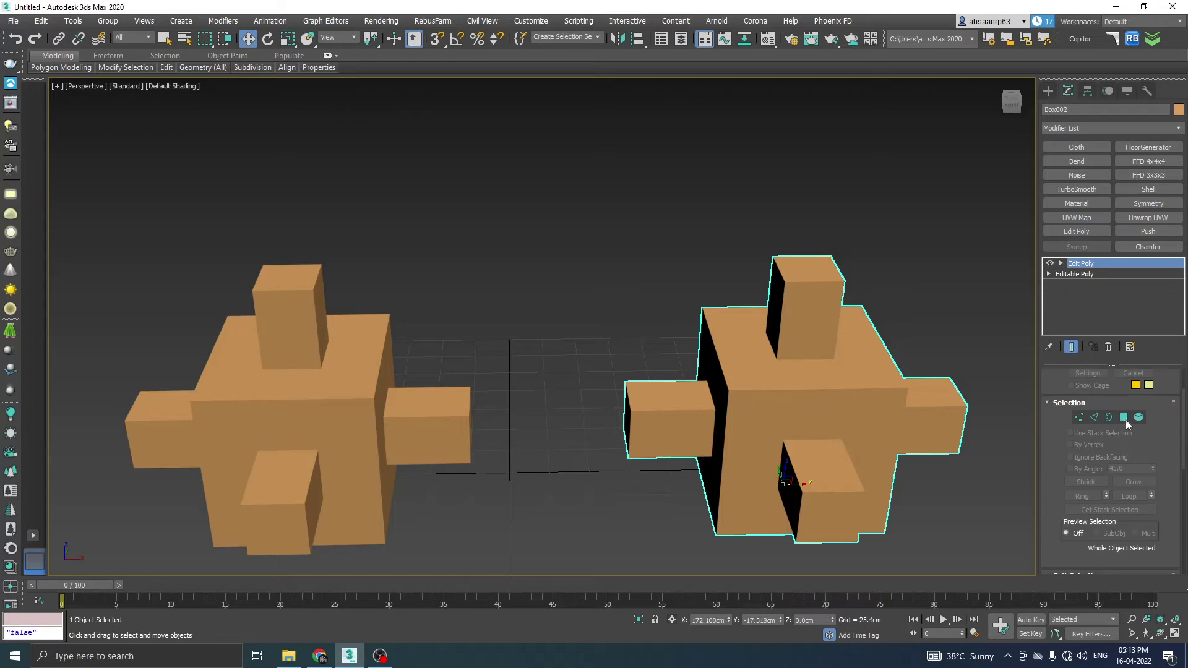
scroll(1115, 416, "down", 2)
scroll(1137, 422, "down", 1)
scroll(1101, 414, "down", 1)
scroll(1151, 429, "down", 1)
scroll(1160, 433, "down", 1)
scroll(1168, 437, "down", 1)
scroll(1168, 436, "down", 1)
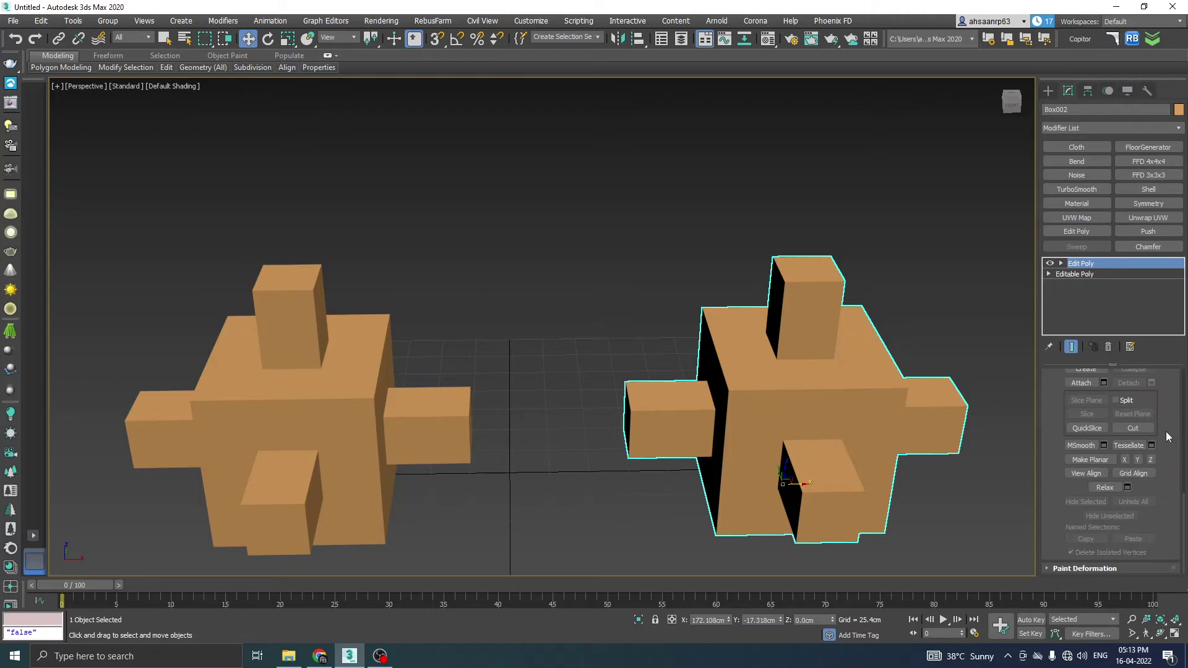
scroll(1168, 437, "up", 2)
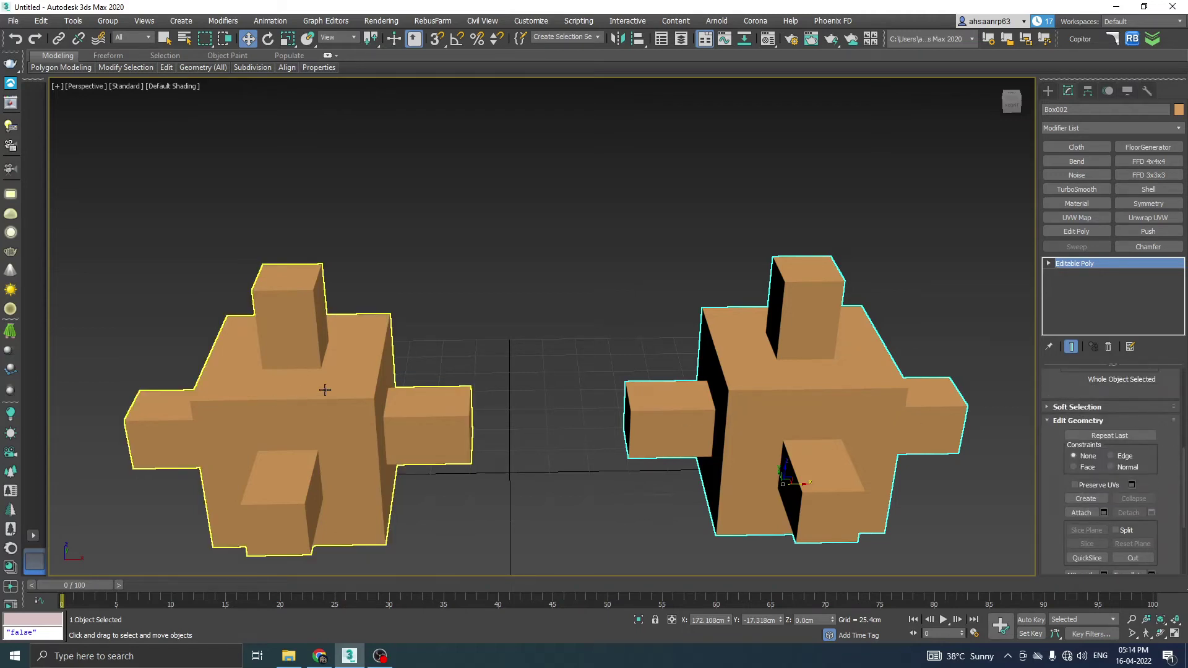
left_click(352, 391)
- Orbit and zoom the Perspective view around both crosses, then select Box002 to show its stack
mouse_move(377, 438)
middle_mouse_down("alt")
mouse_move(392, 419)
mouse_move(344, 471)
mouse_move(416, 451)
middle_mouse_up("alt")
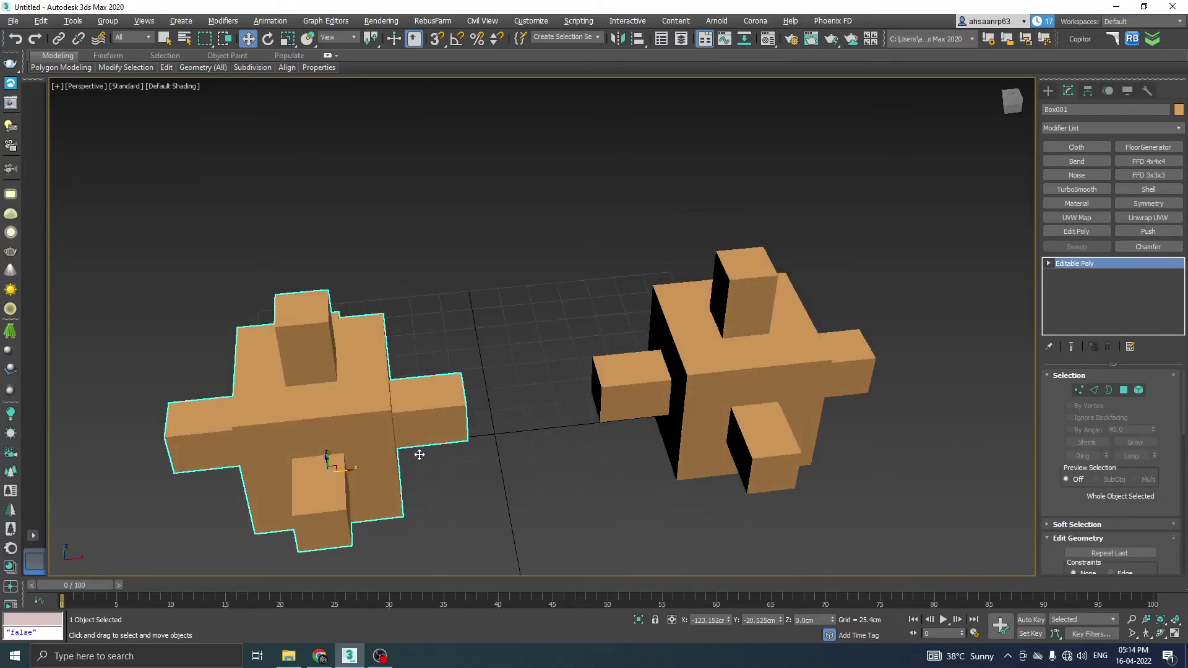
scroll(451, 316, "up", 2)
scroll(427, 344, "down", 4)
mouse_move(427, 344)
middle_mouse_down("alt")
mouse_move(416, 328)
mouse_move(460, 367)
middle_mouse_up("alt")
scroll(419, 331, "up", 3)
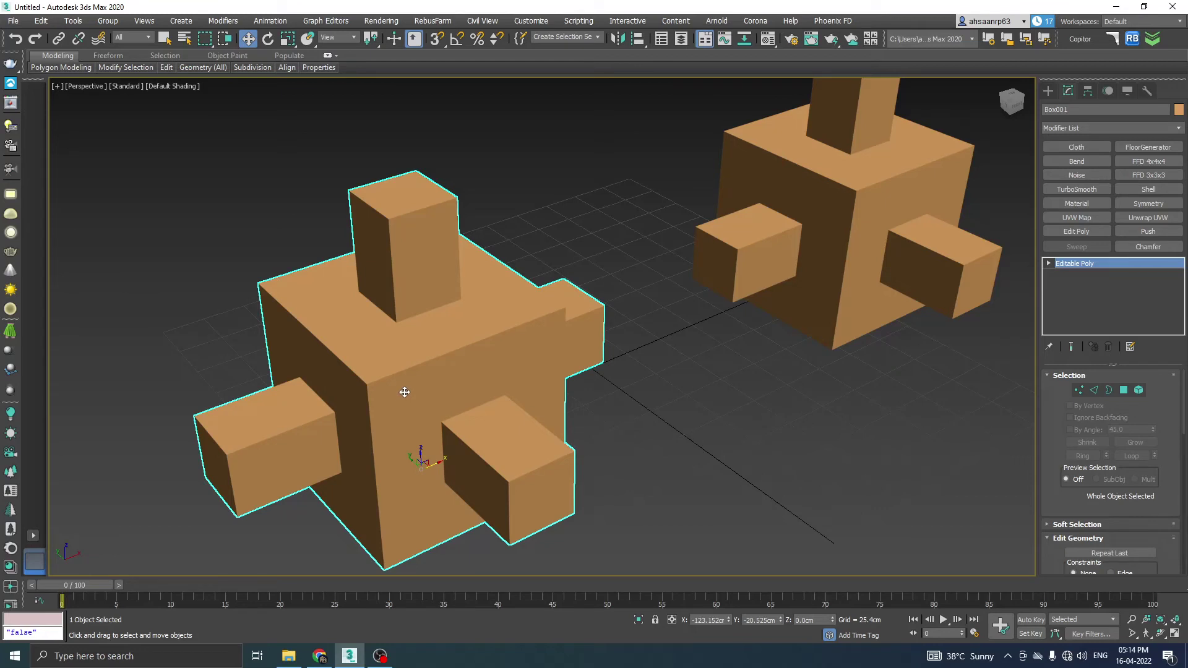
scroll(405, 391, "down", 2)
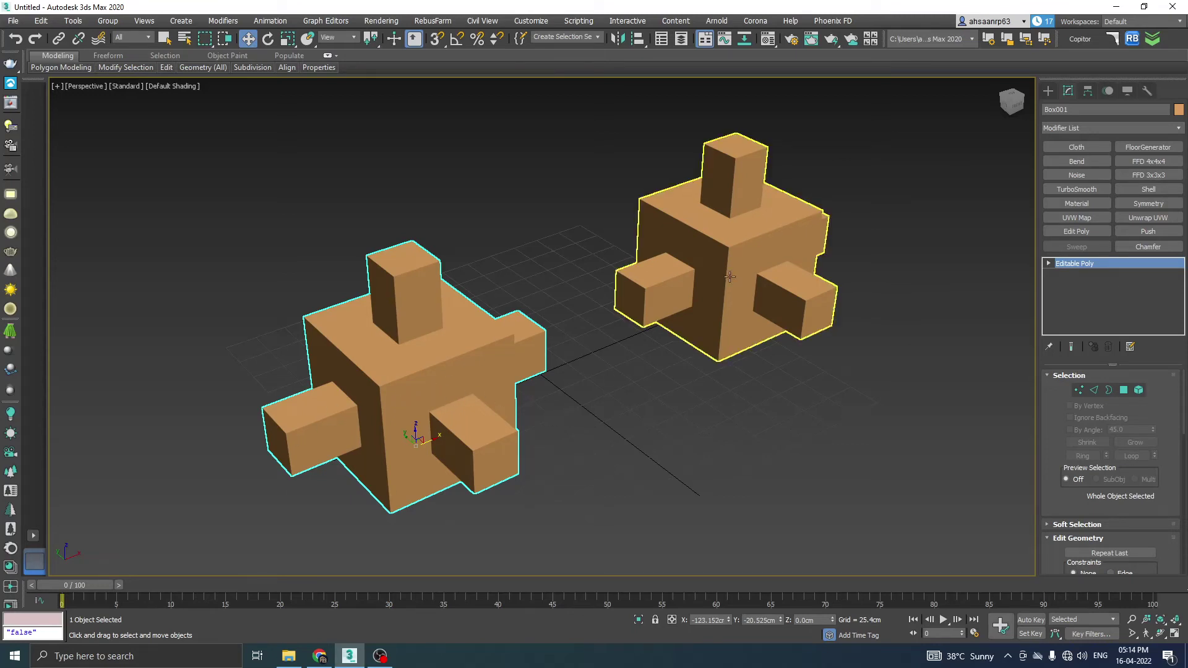
scroll(773, 158, "up", 5)
scroll(758, 172, "down", 2)
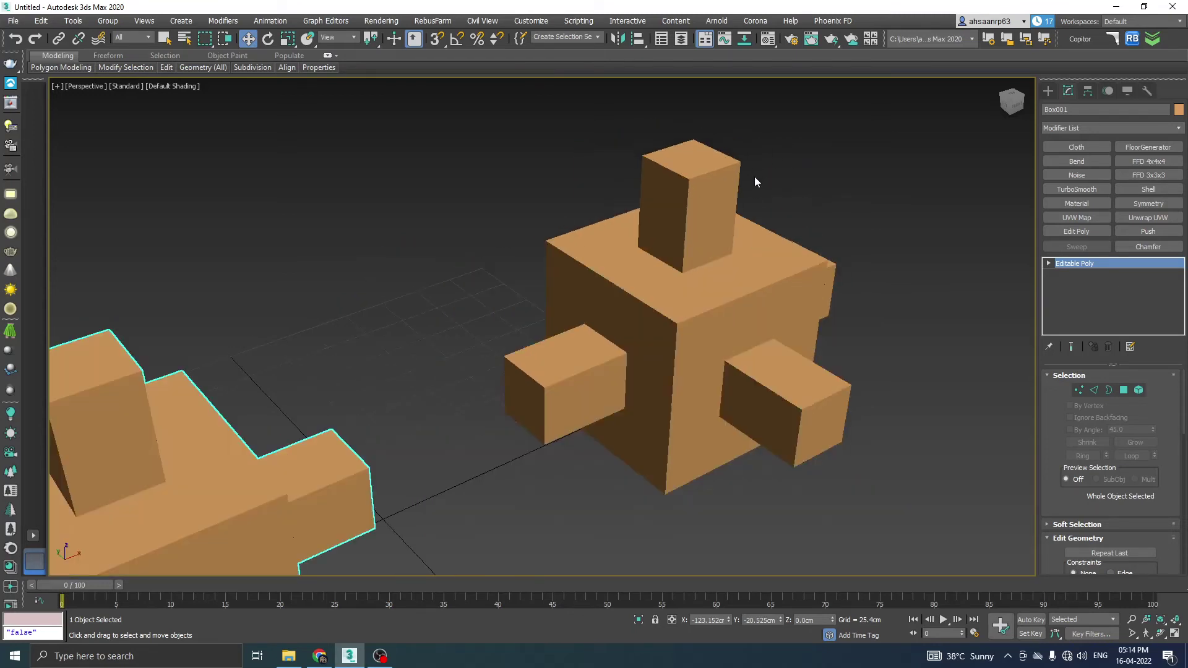
left_click(713, 282)
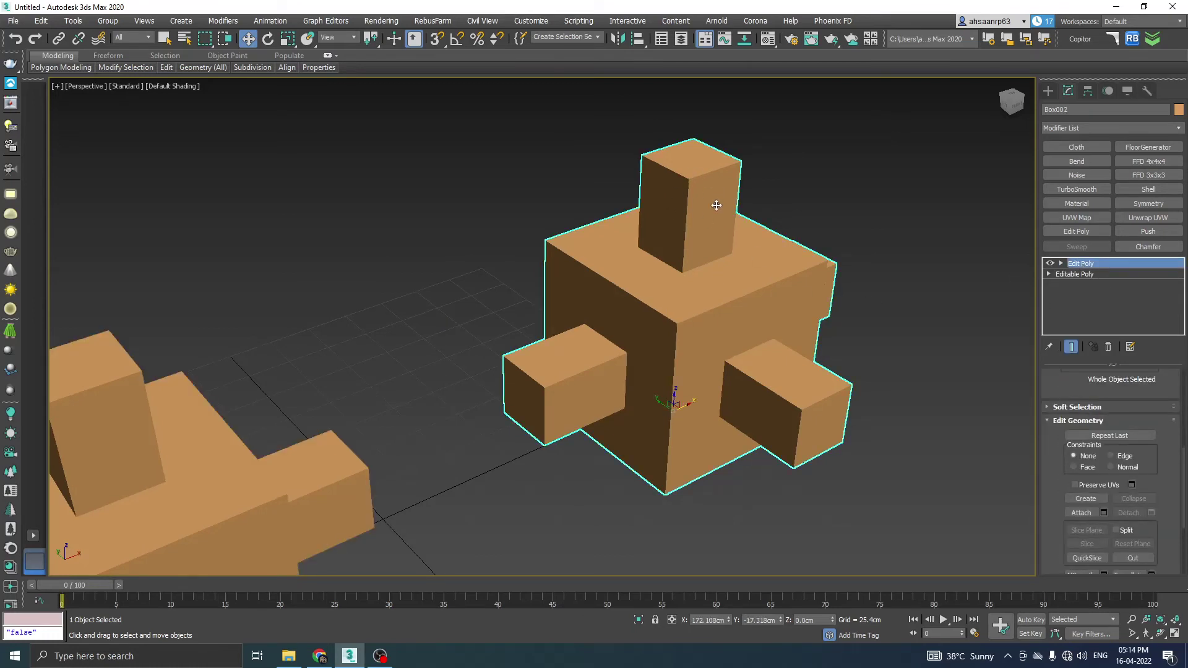
- Remove Box002's Edit Poly modifier so it reverts to a cube, then orbit and zoom to inspect it
left_click(1108, 347)
mouse_move(922, 362)
middle_mouse_down("alt")
mouse_move(816, 339)
mouse_move(904, 355)
mouse_move(765, 281)
middle_mouse_up("alt")
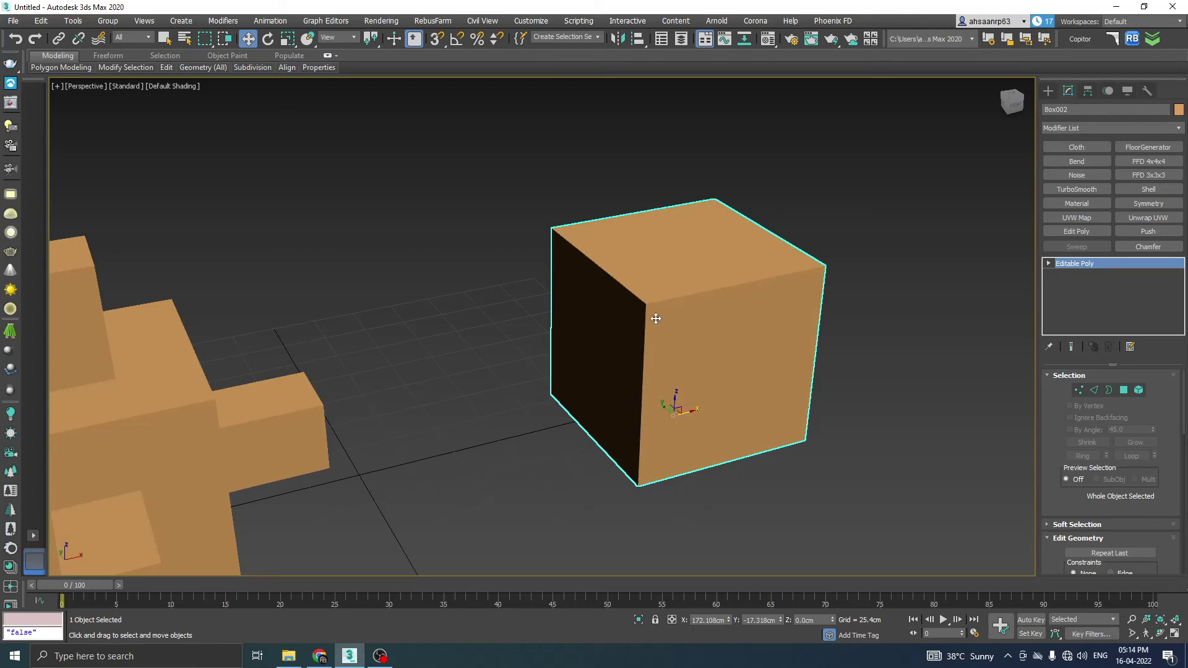
scroll(737, 244, "down", 2)
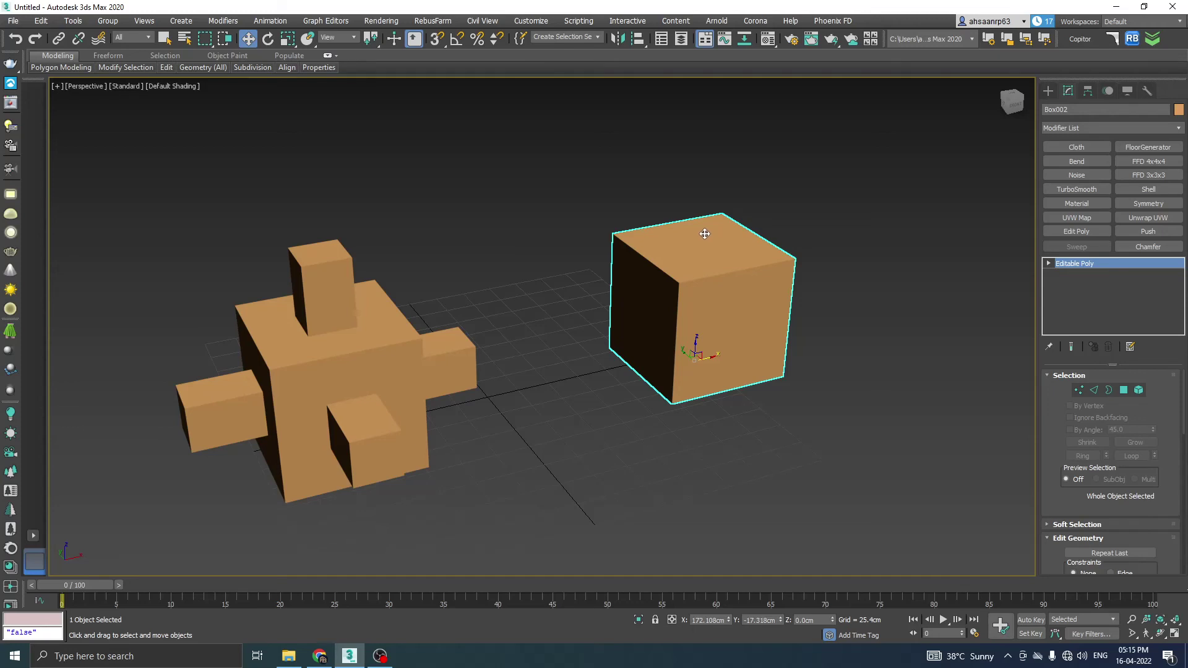
scroll(723, 238, "up", 2)
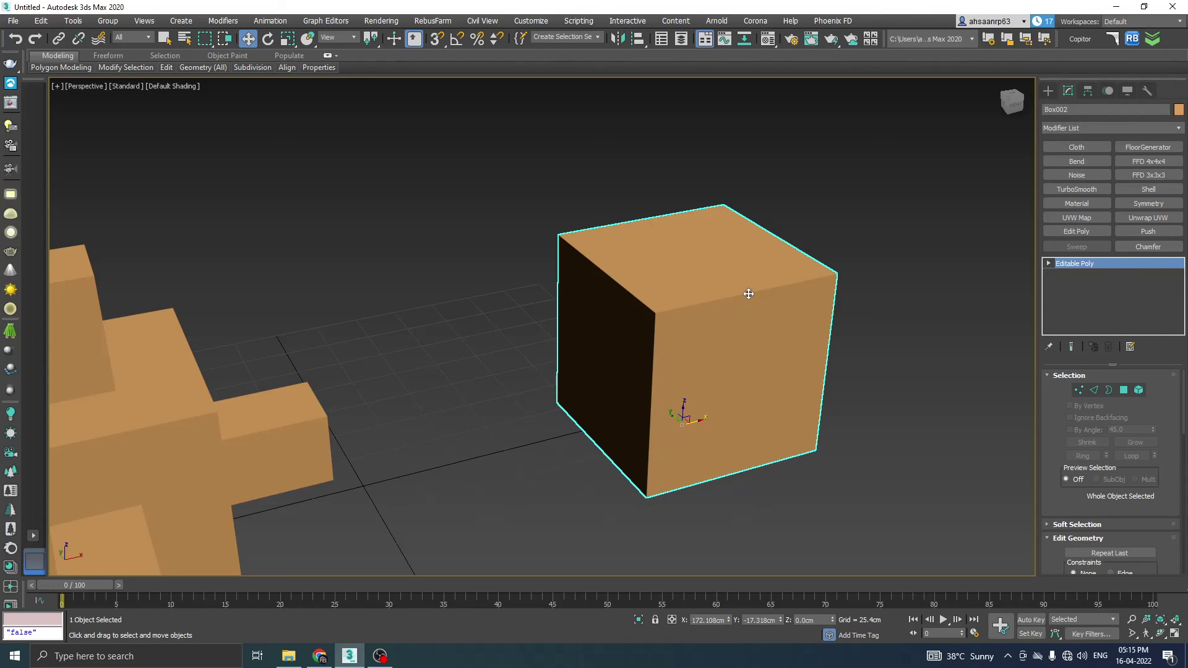
scroll(711, 236, "down", 2)
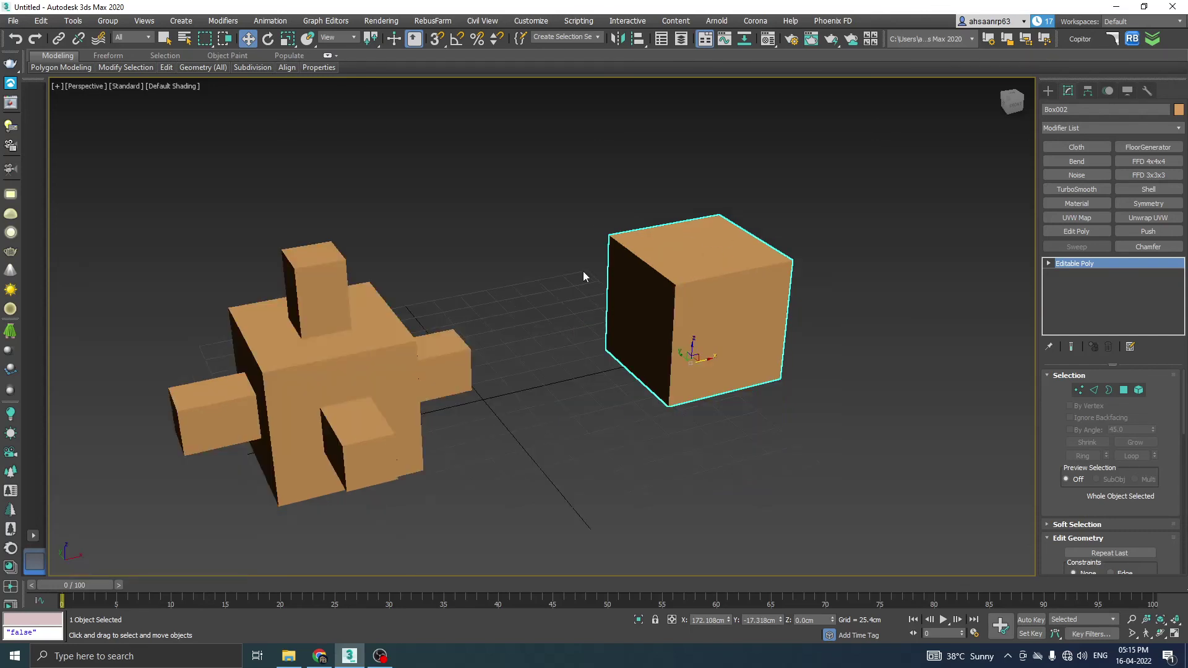
scroll(776, 235, "up", 2)
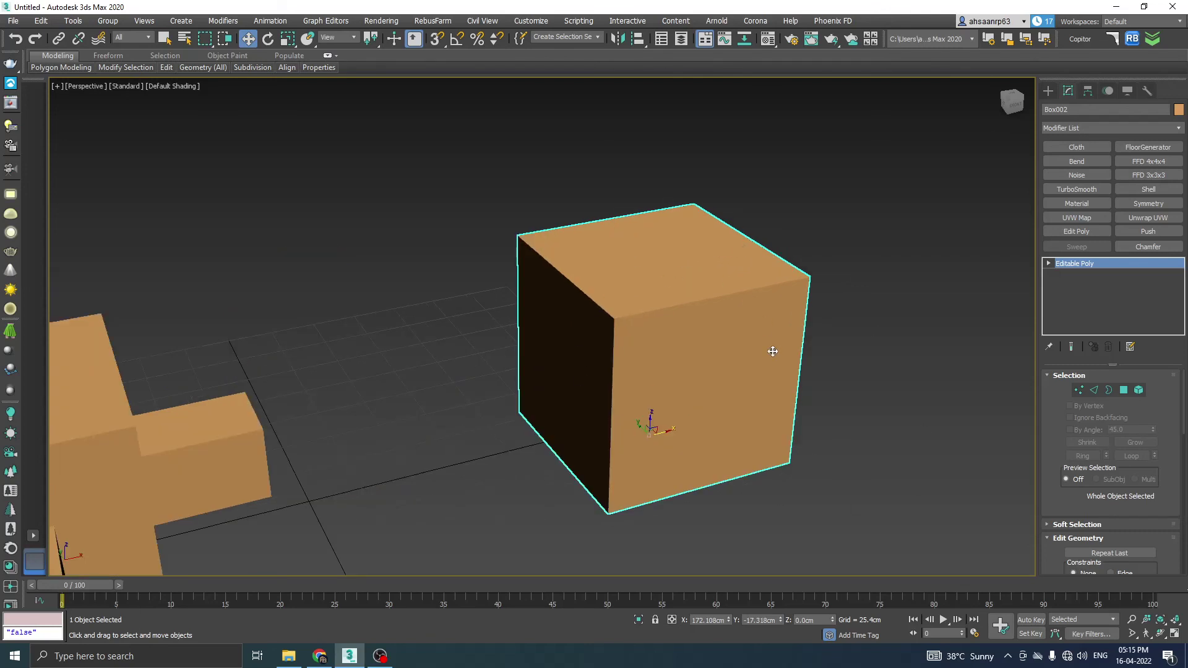
scroll(665, 334, "down", 2)
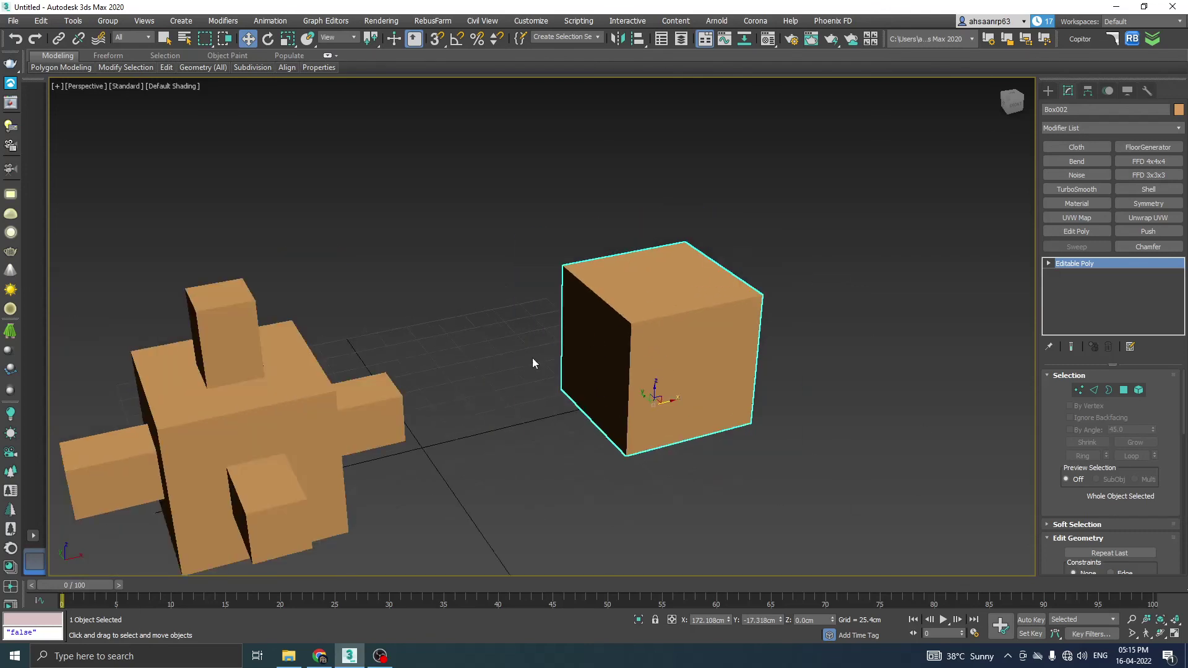
scroll(615, 345, "down", 2)
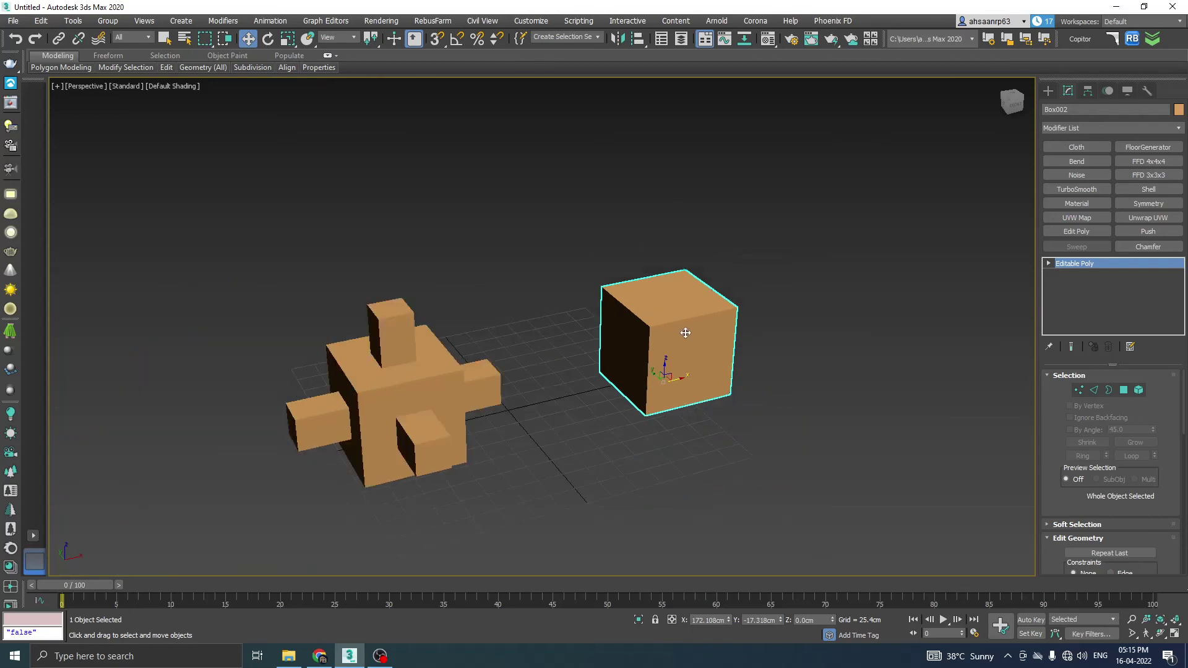
scroll(457, 394, "up", 2)
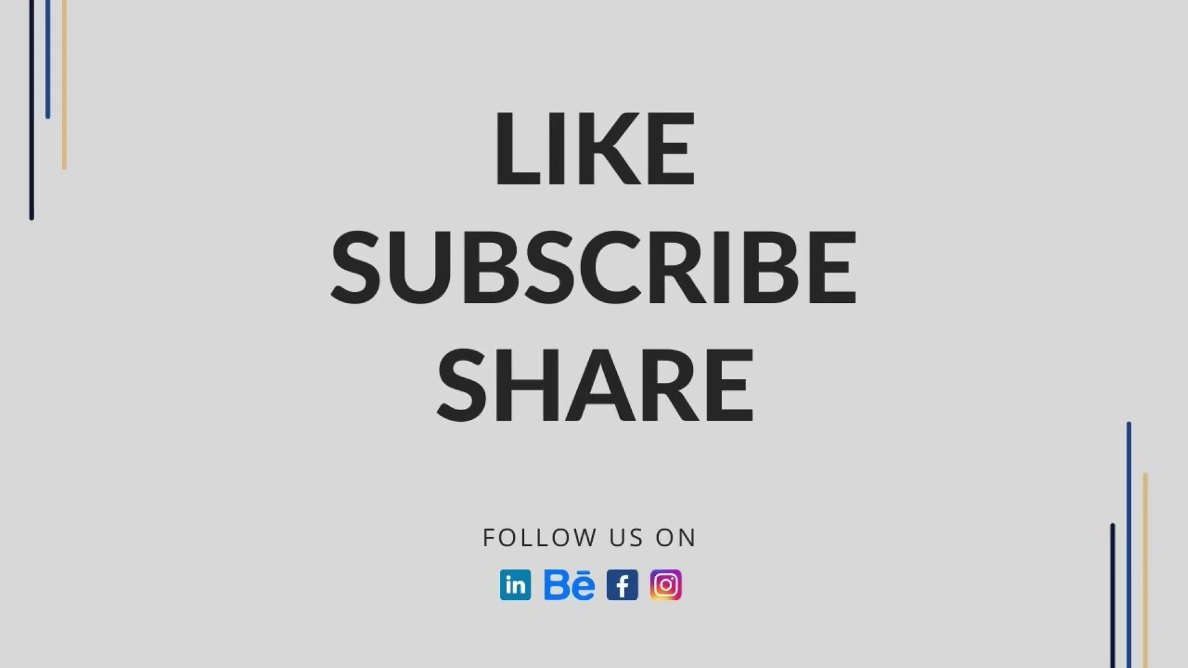